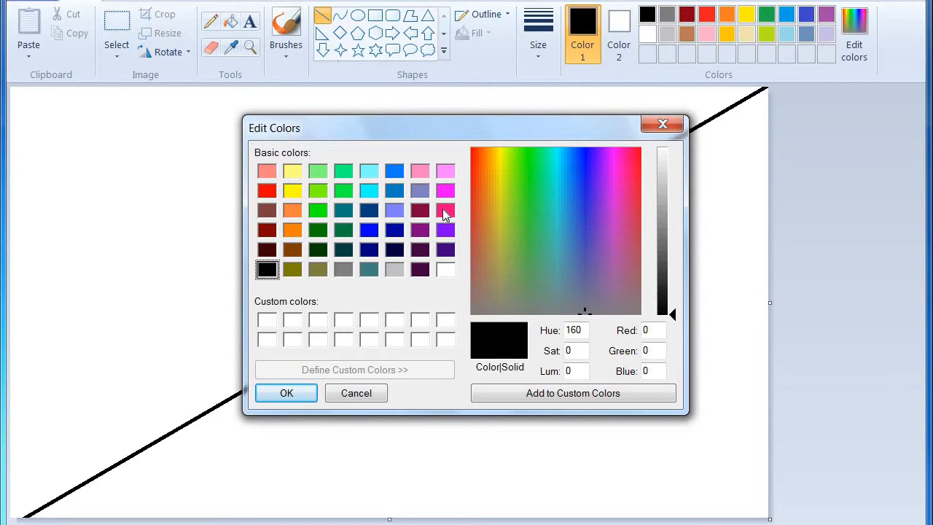
Step: Set the primary color to the bright pink basic color so the diagonal line turns pink
{"action": "left_click", "coordinate": [444, 210]}
{"action": "left_click", "coordinate": [285, 396]}
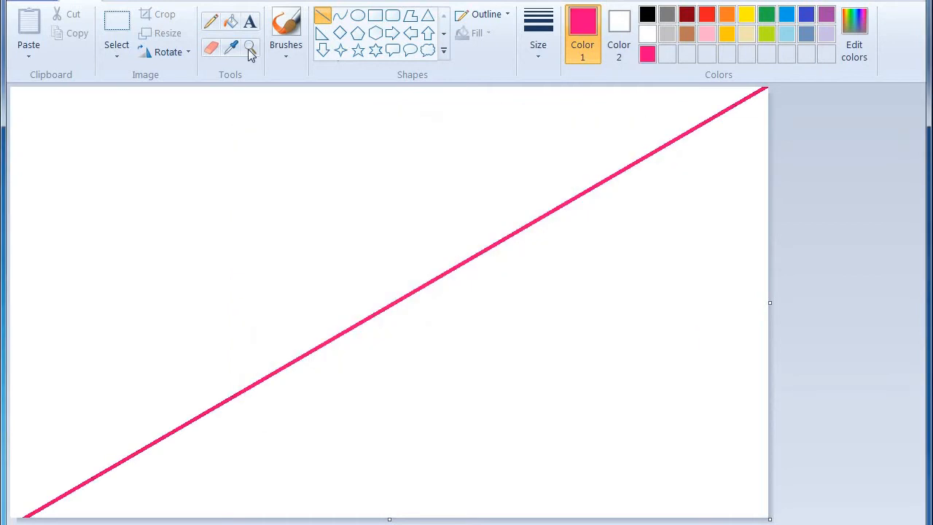
Step: Fill the area above the diagonal line with pink and the area below it with yellow
{"action": "left_click", "coordinate": [231, 22]}
{"action": "left_click", "coordinate": [177, 275]}
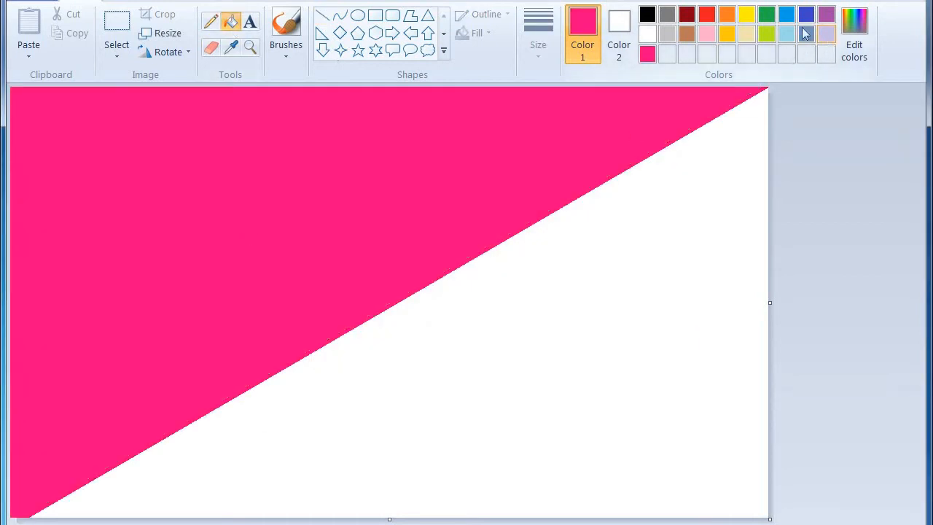
{"action": "left_click", "coordinate": [747, 15]}
{"action": "left_click", "coordinate": [682, 239]}
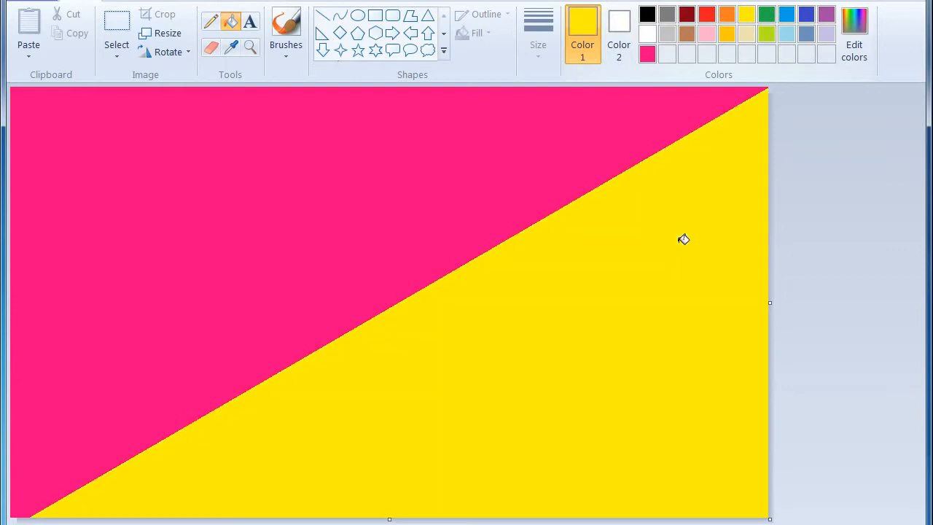
{"action": "left_click", "coordinate": [163, 37]}
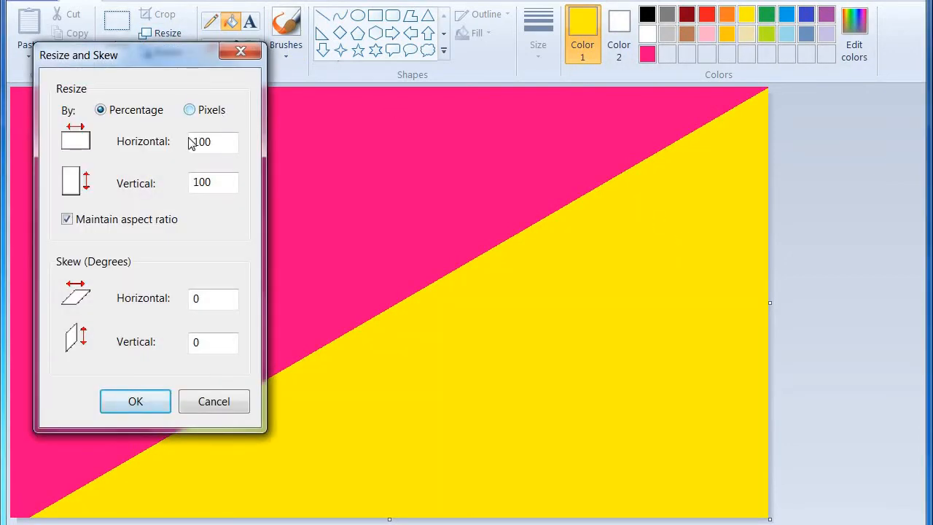
{"action": "double_click", "coordinate": [212, 143]}
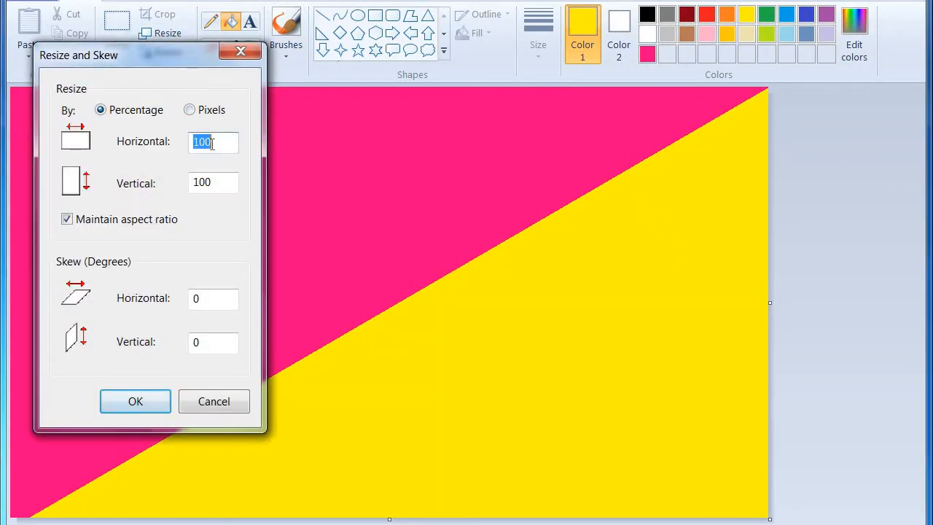
{"action": "right_click", "coordinate": [212, 143]}
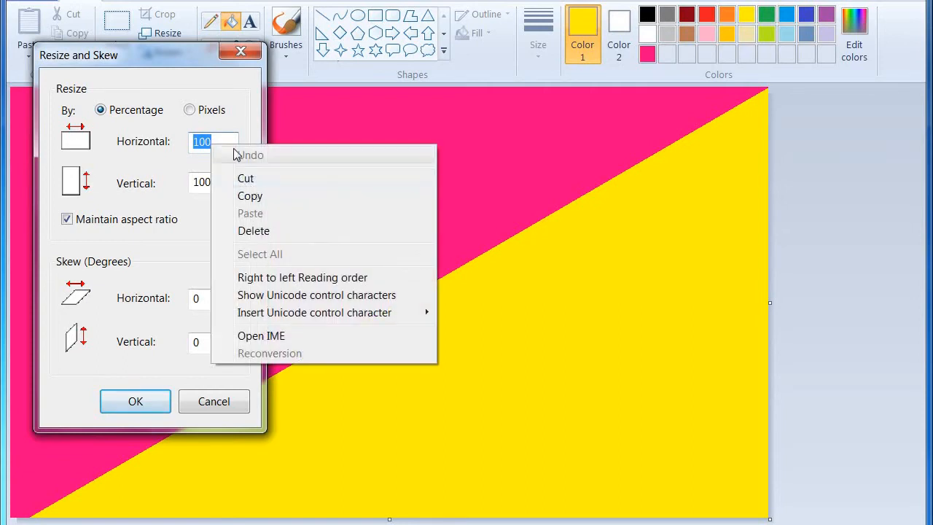
{"action": "left_click", "coordinate": [212, 141]}
{"action": "left_click", "coordinate": [211, 141]}
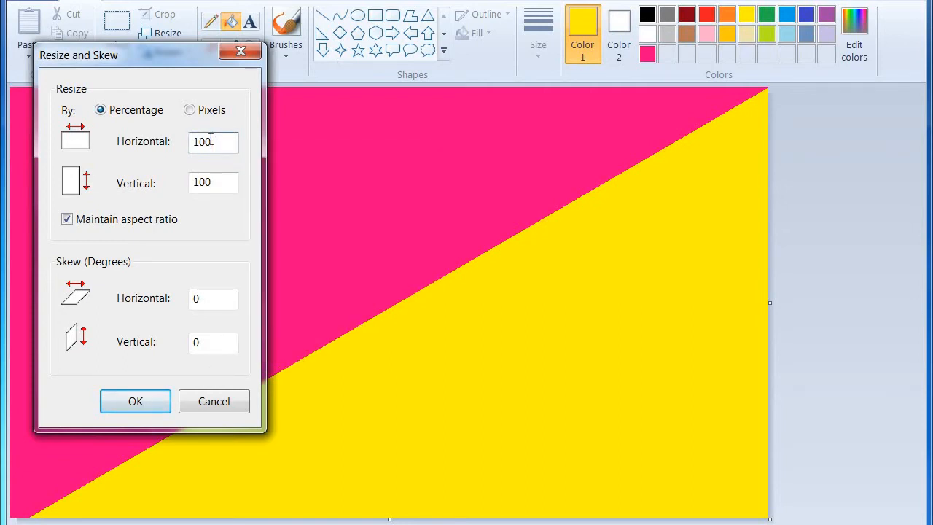
{"action": "key", "text": "Escape"}
{"action": "left_click", "coordinate": [175, 34]}
{"action": "left_click", "coordinate": [99, 218]}
{"action": "double_click", "coordinate": [213, 144]}
{"action": "key", "text": "Escape"}
Step: Copy the image's horizontal pixel size from the resize settings, then leave them without resizing
{"action": "left_click", "coordinate": [156, 34]}
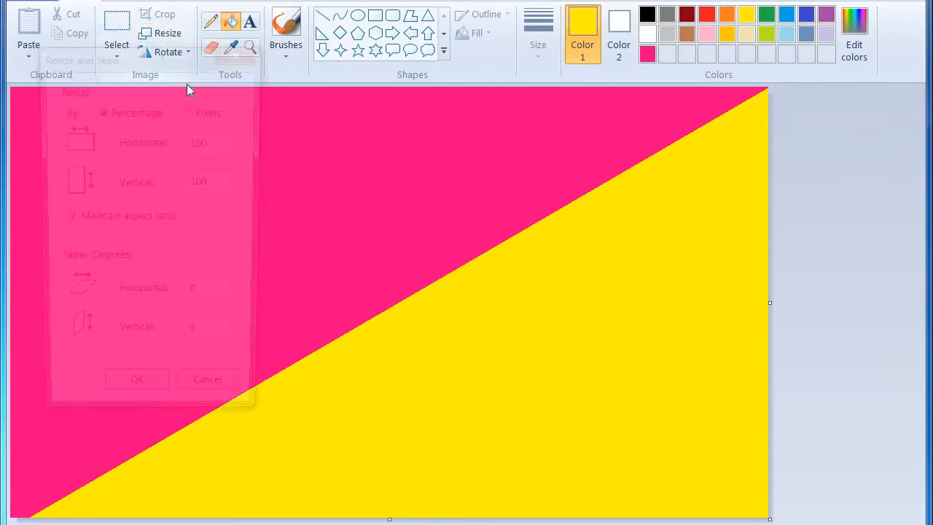
{"action": "left_click", "coordinate": [214, 110]}
{"action": "left_click", "coordinate": [138, 220]}
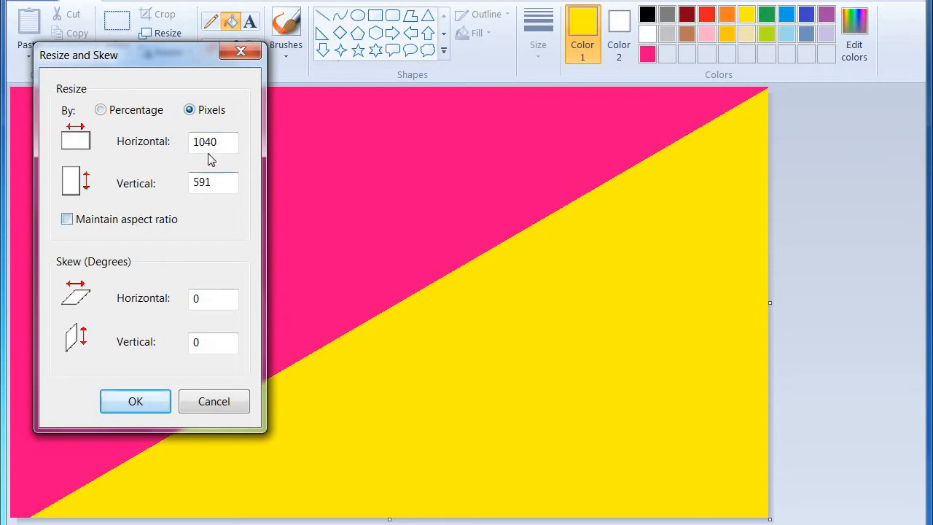
{"action": "double_click", "coordinate": [211, 151]}
{"action": "right_click", "coordinate": [210, 151]}
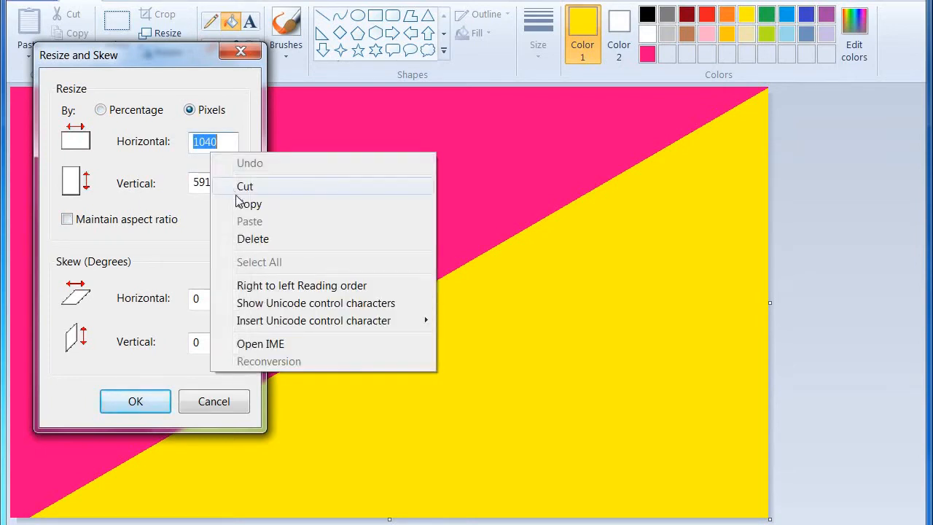
{"action": "left_click", "coordinate": [240, 203]}
{"action": "key", "text": "Escape"}
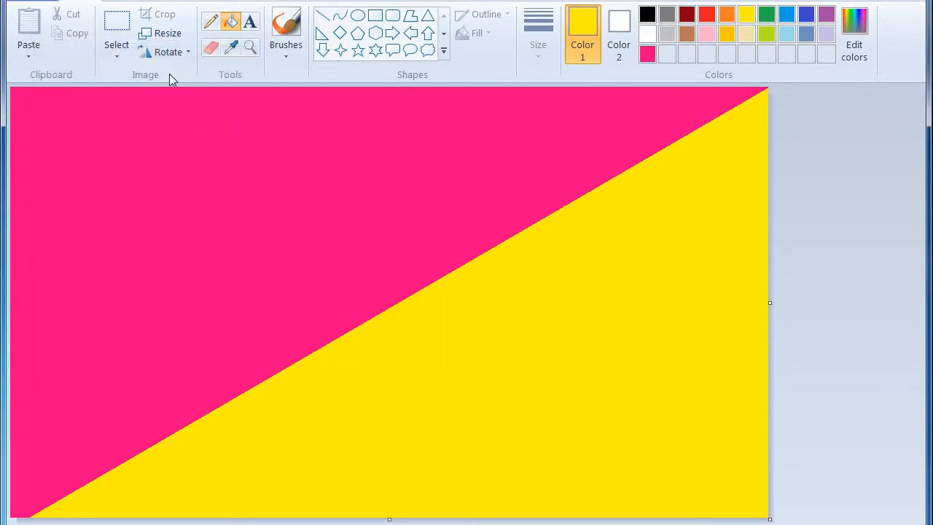
{"action": "left_click", "coordinate": [162, 32]}
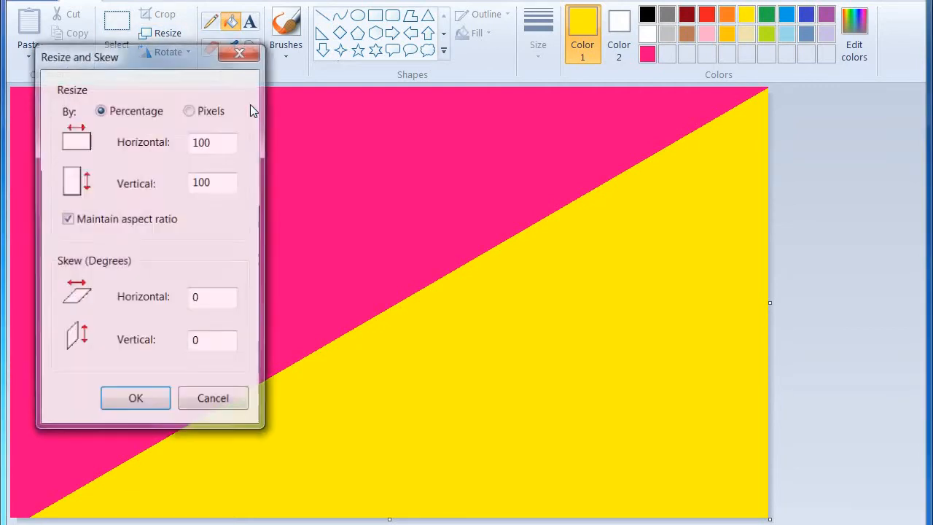
{"action": "left_click", "coordinate": [193, 110]}
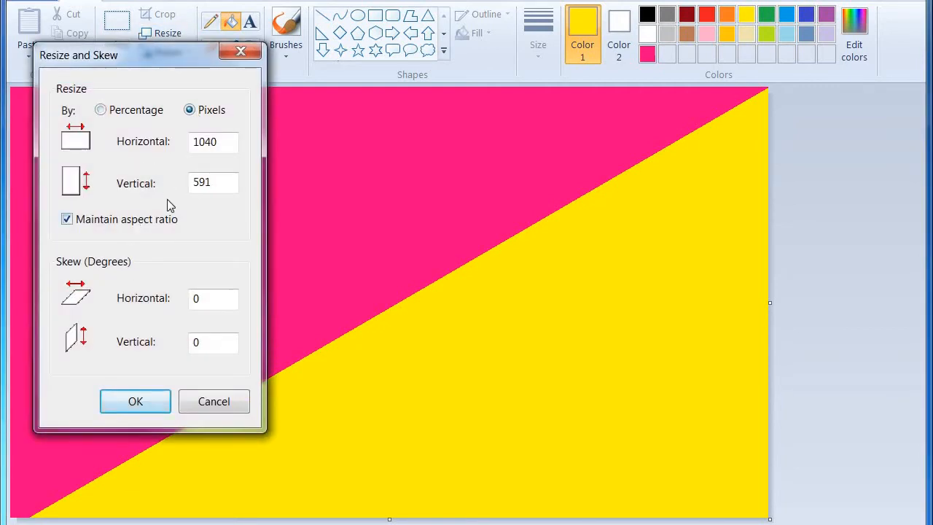
{"action": "left_click", "coordinate": [165, 218]}
{"action": "left_click_drag", "start_coordinate": [212, 145], "coordinate": [191, 148]}
{"action": "key", "text": "Right"}
{"action": "left_click_drag", "start_coordinate": [222, 143], "coordinate": [192, 144]}
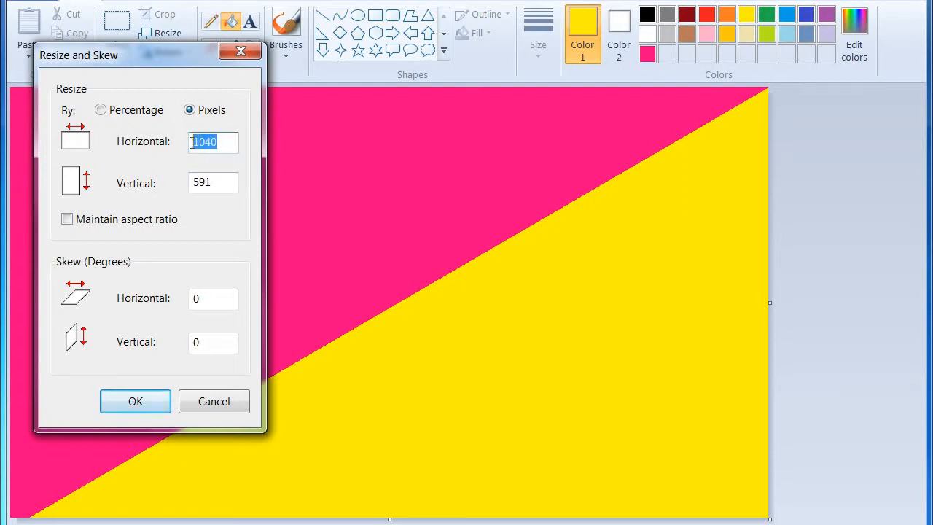
{"action": "key", "text": "Right"}
{"action": "left_click", "coordinate": [238, 56]}
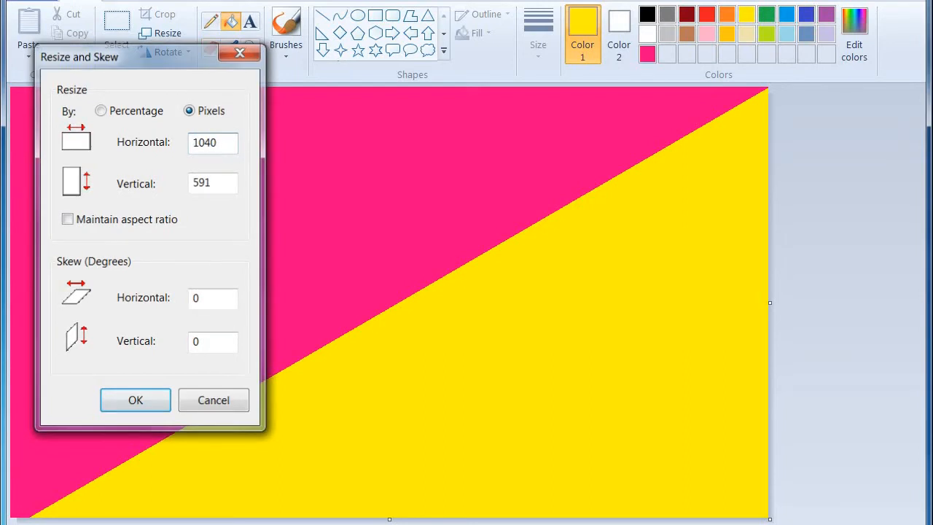
Step: Undo both fills and refill the area above the diagonal line with yellow and the area below it with pink
{"action": "key", "text": "ctrl+z"}
{"action": "key", "text": "ctrl+z"}
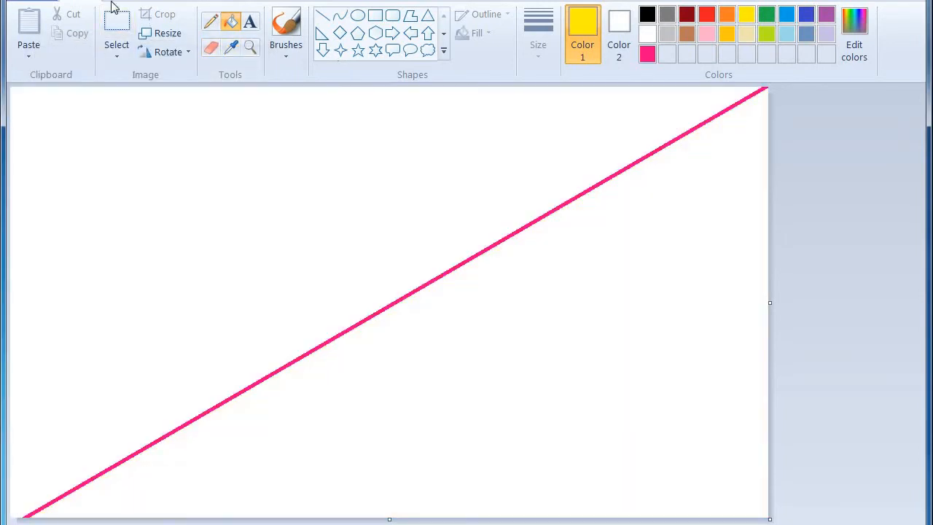
{"action": "left_click", "coordinate": [220, 237]}
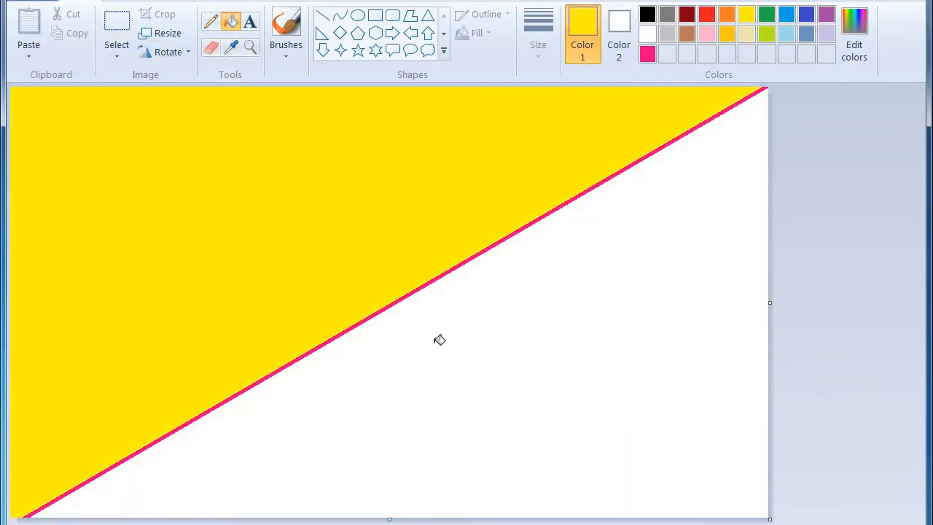
{"action": "left_click", "coordinate": [439, 339]}
{"action": "left_click", "coordinate": [647, 54]}
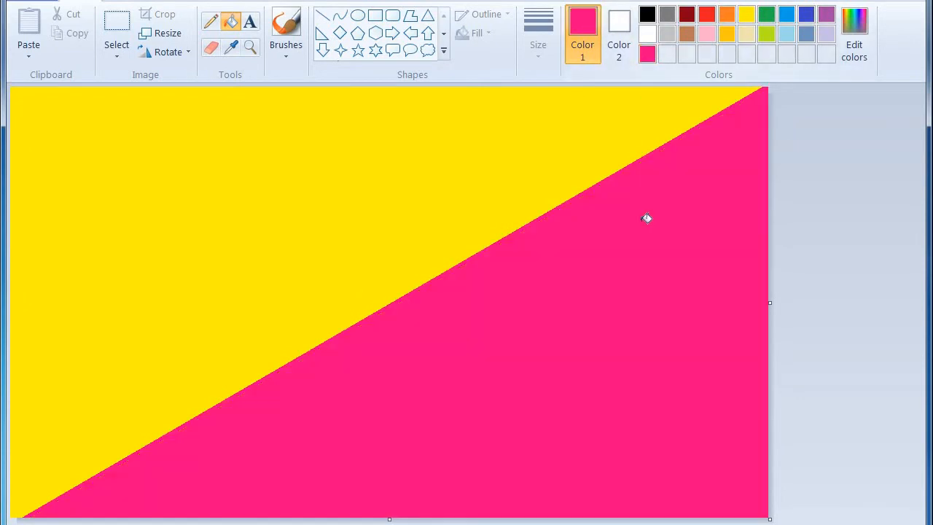
{"action": "left_click", "coordinate": [645, 216]}
Step: Copy the image's horizontal pixel size, then resize the image to 1 pixel wide without maintaining the aspect ratio
{"action": "left_click", "coordinate": [164, 32]}
{"action": "left_click", "coordinate": [190, 109]}
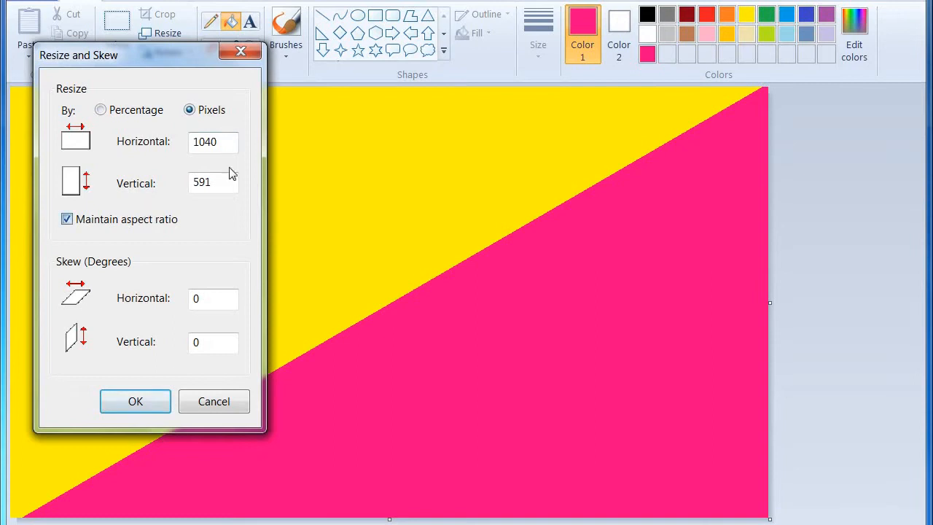
{"action": "key", "text": "alt+m"}
{"action": "double_click", "coordinate": [234, 141]}
{"action": "right_click", "coordinate": [234, 144]}
{"action": "left_click", "coordinate": [264, 198]}
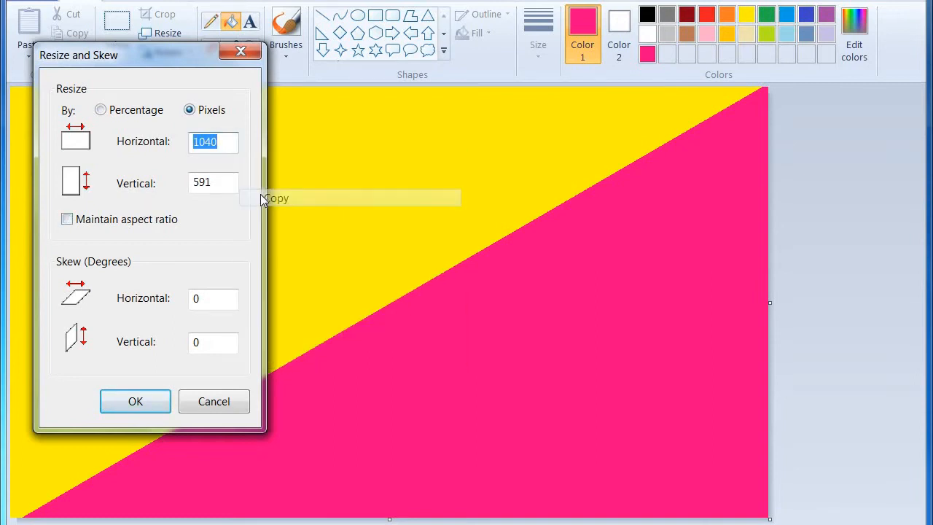
{"action": "key", "text": "Right"}
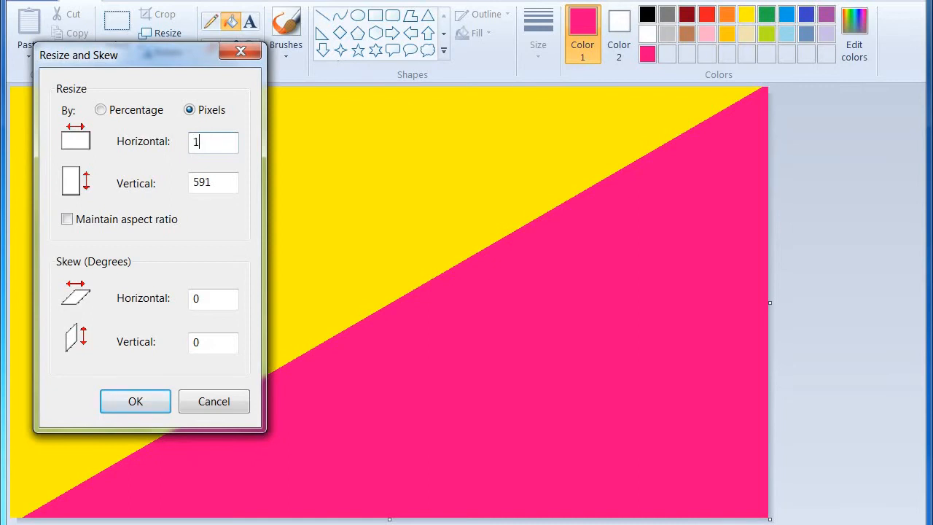
{"action": "key", "text": "Return"}
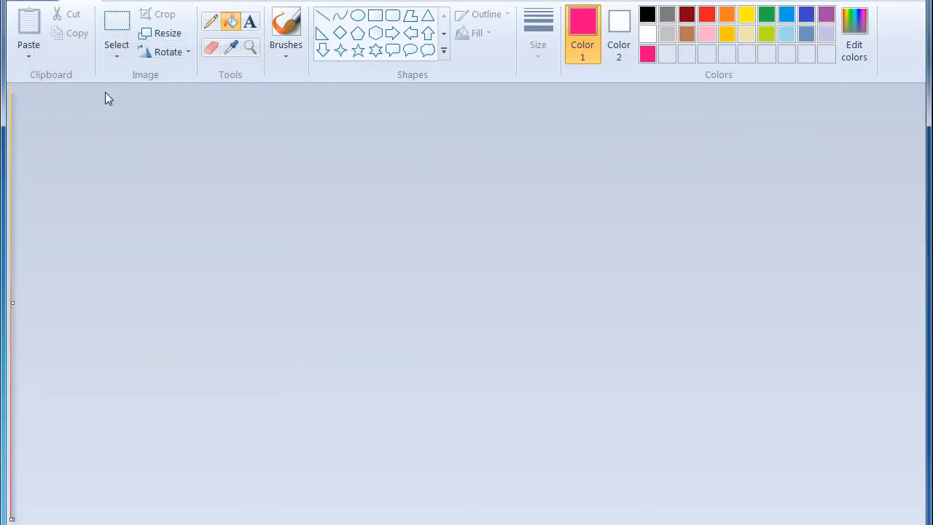
{"action": "left_click", "coordinate": [151, 38]}
{"action": "left_click", "coordinate": [209, 113]}
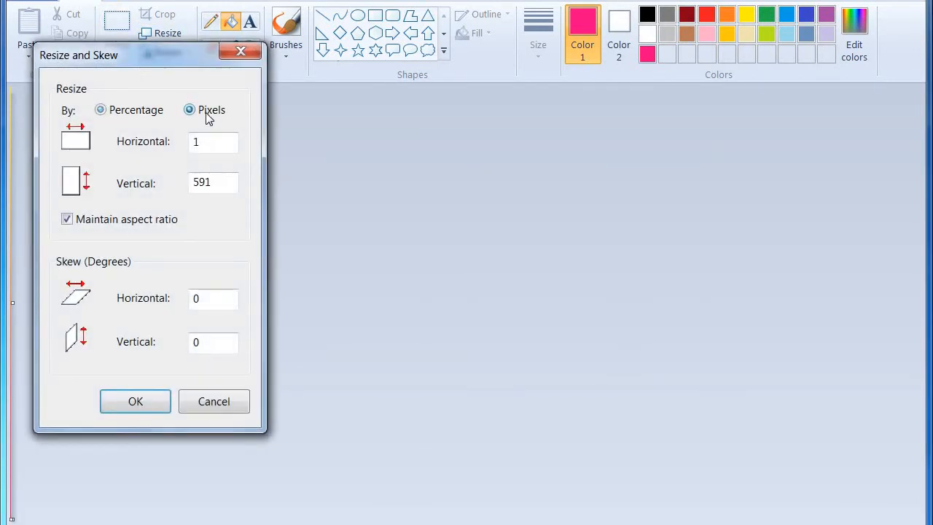
{"action": "left_click", "coordinate": [138, 220]}
{"action": "left_click", "coordinate": [138, 220]}
{"action": "left_click", "coordinate": [121, 110]}
{"action": "double_click", "coordinate": [201, 142]}
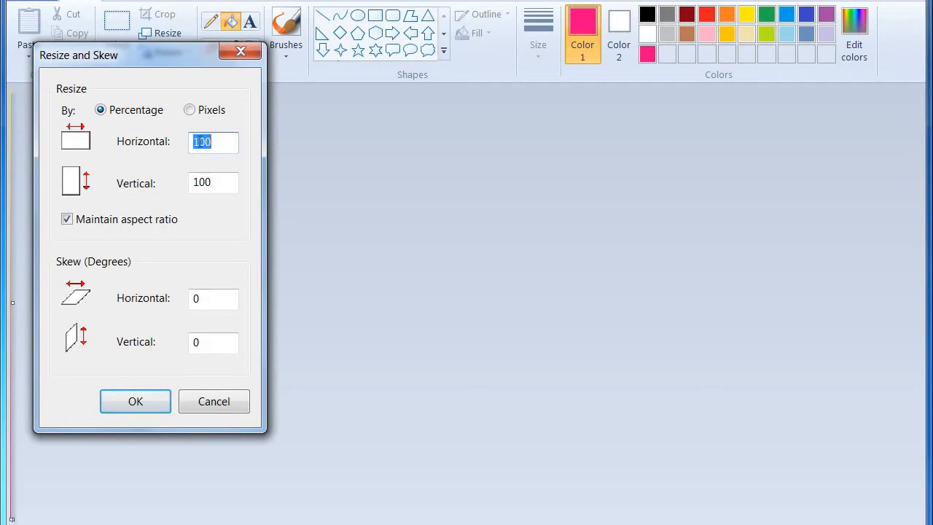
{"action": "type", "text": "1"}
{"action": "key", "text": "Return"}
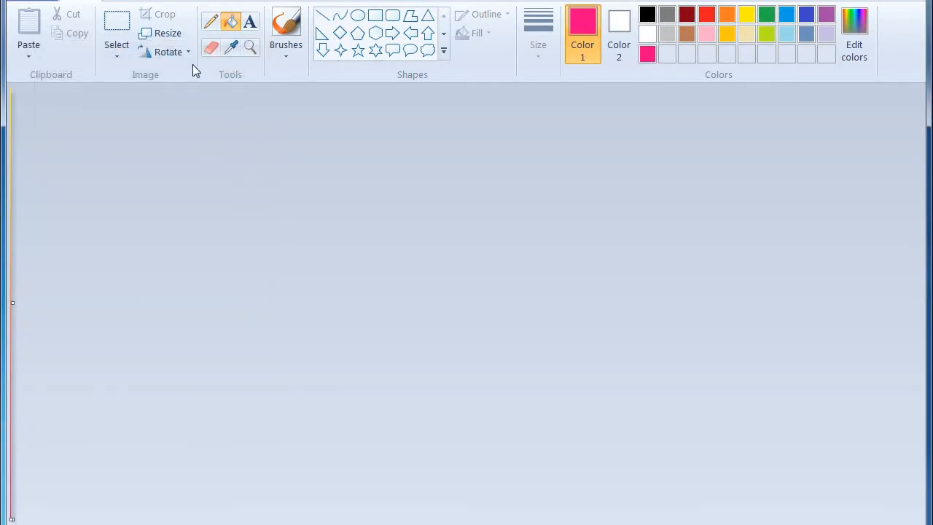
Step: Stretch the one-pixel strip back to the copied width of 1040 pixels without maintaining the aspect ratio
{"action": "left_click", "coordinate": [160, 34]}
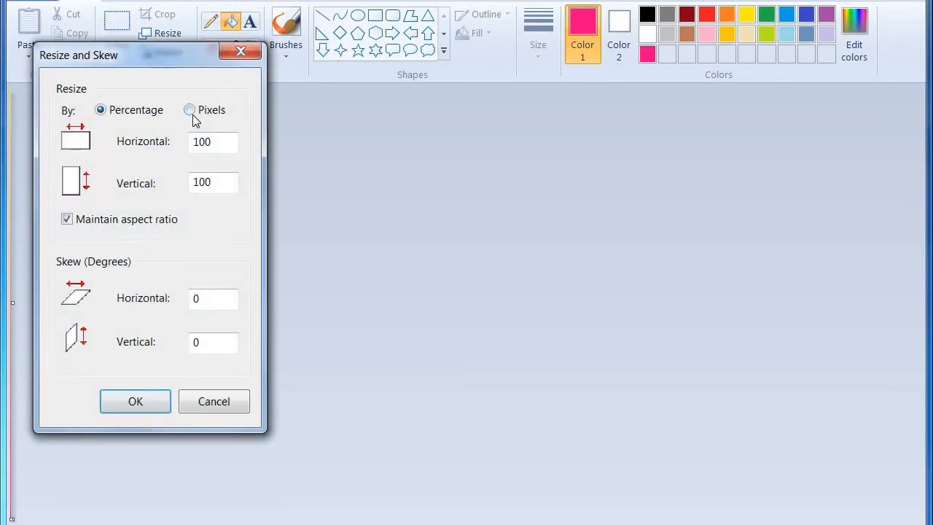
{"action": "left_click", "coordinate": [140, 216]}
{"action": "right_click", "coordinate": [207, 137]}
{"action": "left_click", "coordinate": [248, 206]}
{"action": "left_click", "coordinate": [149, 402]}
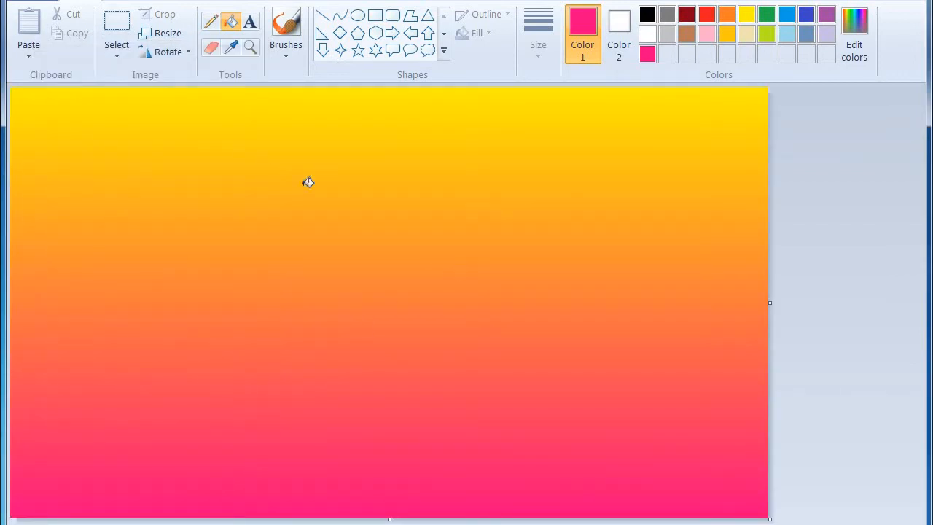
Step: Copy the entire gradient and squash the selection vertically into about the upper three fifths of the canvas
{"action": "left_click", "coordinate": [119, 53]}
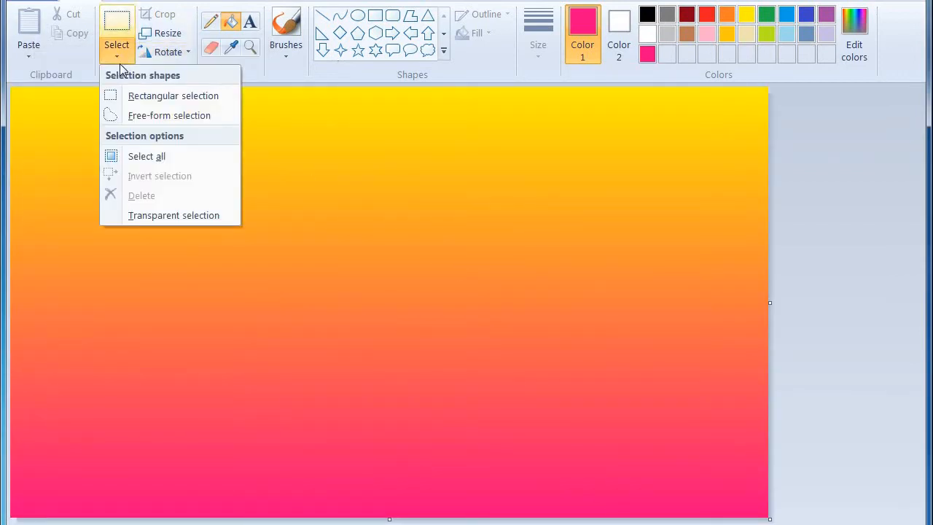
{"action": "left_click", "coordinate": [134, 156]}
{"action": "right_click", "coordinate": [201, 129]}
{"action": "left_click", "coordinate": [216, 156]}
{"action": "left_click_drag", "start_coordinate": [391, 518], "coordinate": [394, 347]}
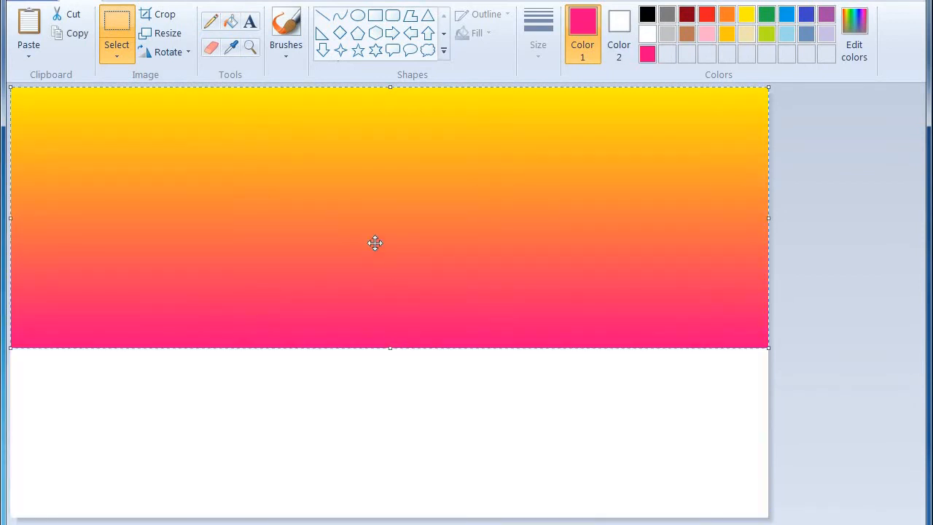
Step: Paste the copied gradient and compress it downward so it fills only the area below the first gradient
{"action": "right_click", "coordinate": [376, 243]}
{"action": "left_click", "coordinate": [405, 294]}
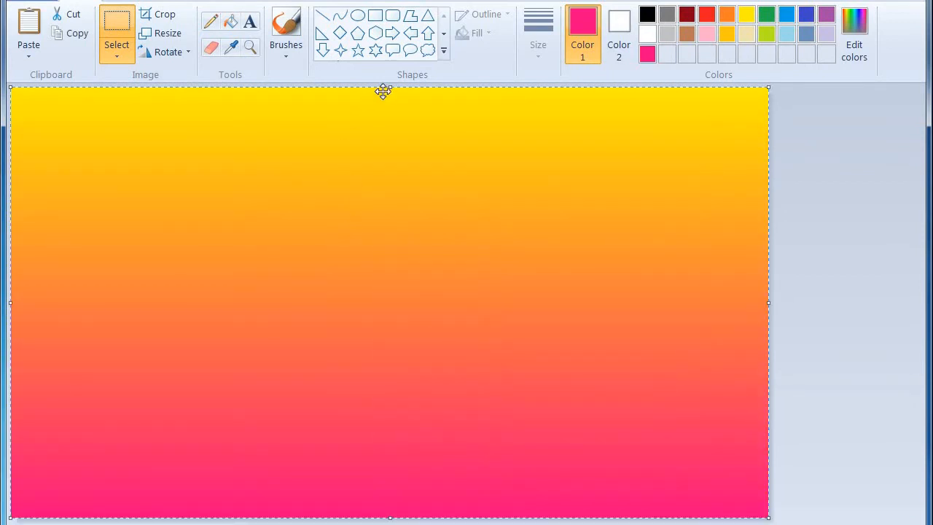
{"action": "left_click_drag", "start_coordinate": [390, 87], "coordinate": [390, 348]}
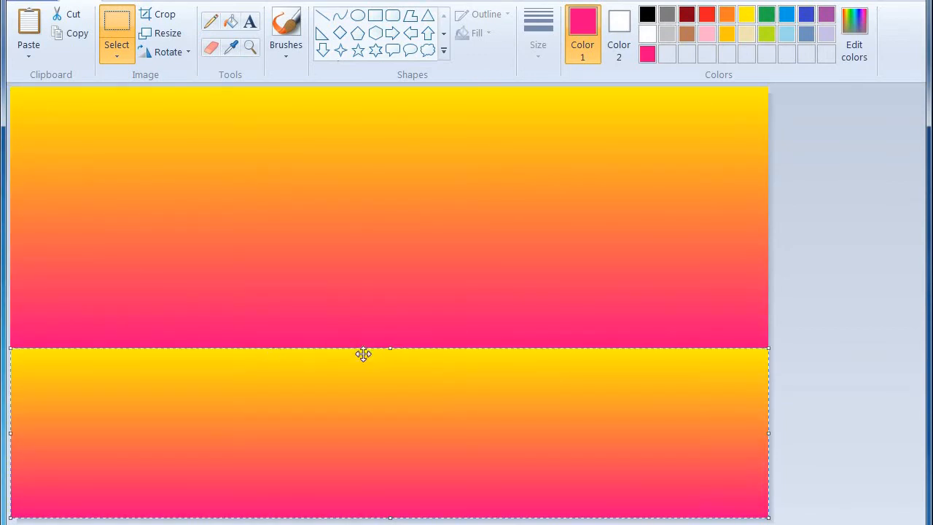
Step: Draw a solid white circle and place it in the horizontal middle, just above the seam between the two gradients
{"action": "left_click", "coordinate": [357, 15]}
{"action": "left_click", "coordinate": [647, 34]}
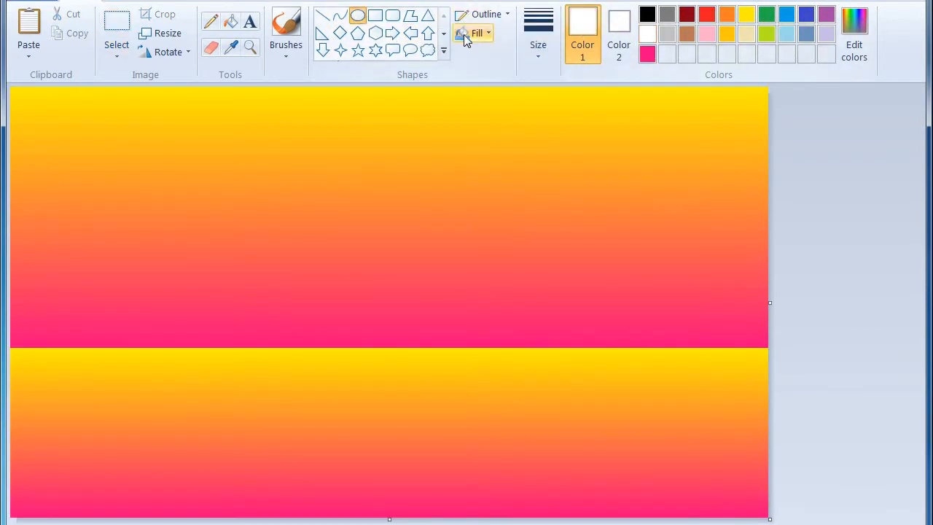
{"action": "left_click", "coordinate": [472, 33]}
{"action": "left_click", "coordinate": [468, 73]}
{"action": "left_click_drag", "start_coordinate": [359, 131], "coordinate": [446, 223]}
{"action": "left_click_drag", "start_coordinate": [415, 194], "coordinate": [392, 303]}
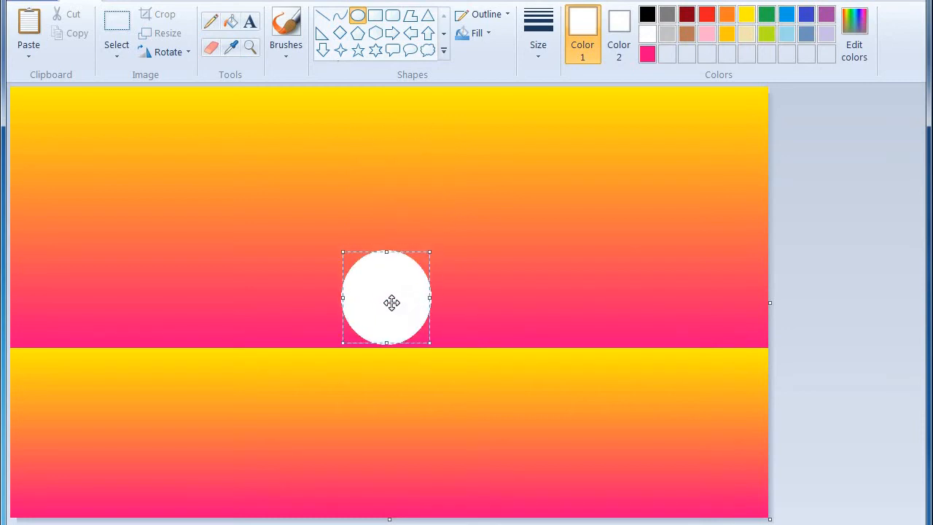
{"action": "left_click", "coordinate": [800, 187]}
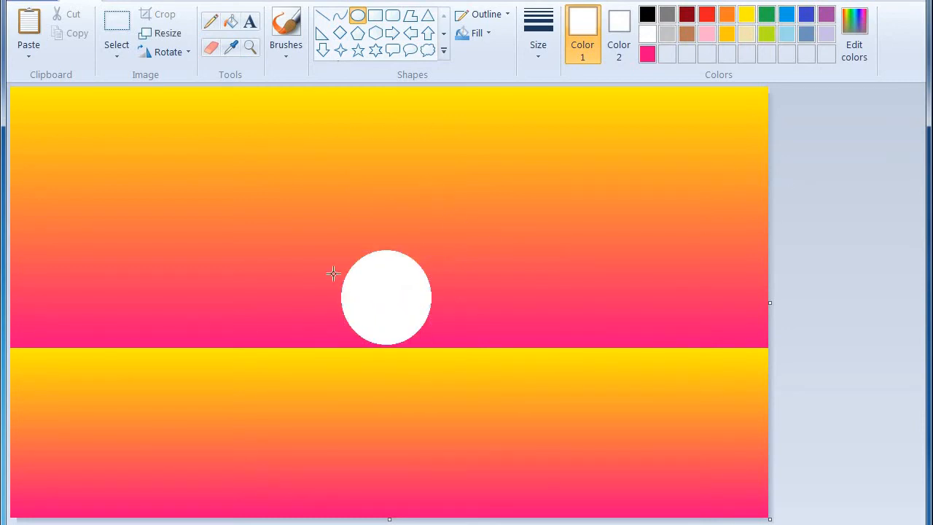
Step: Paint a solid black, uneven ground silhouette with small bumps along the entire lower edge of the canvas using the brush
{"action": "left_click", "coordinate": [283, 31]}
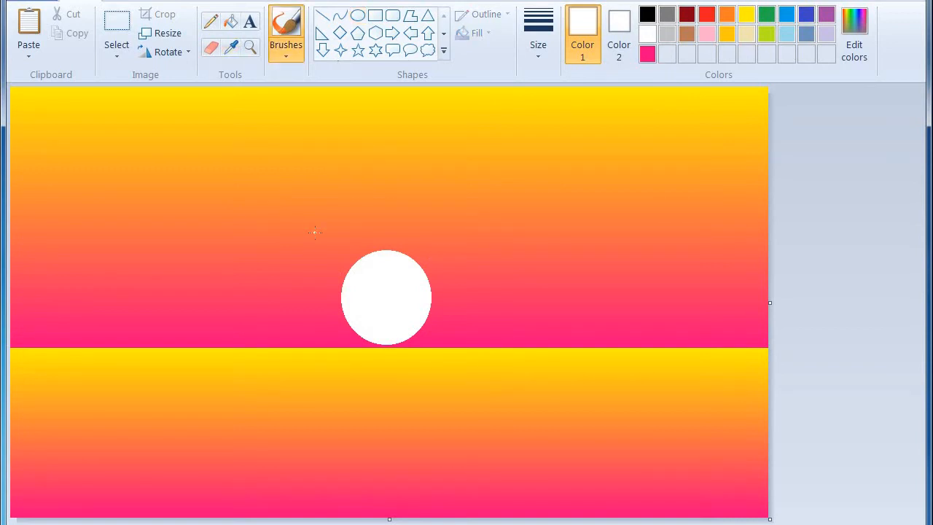
{"action": "left_click", "coordinate": [647, 14]}
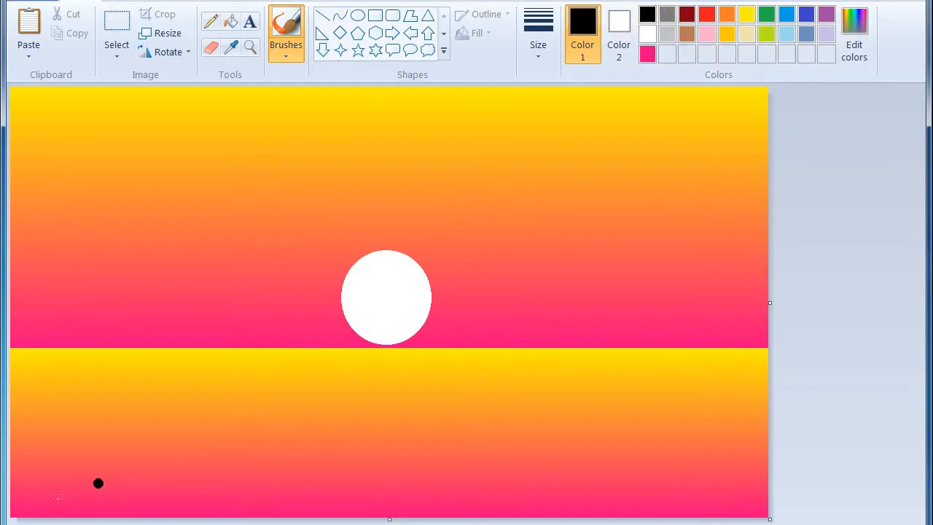
{"action": "mouse_move", "coordinate": [44, 508]}
{"action": "left_mouse_down"}
{"action": "mouse_move", "coordinate": [8, 510]}
{"action": "mouse_move", "coordinate": [116, 510]}
{"action": "mouse_move", "coordinate": [32, 512]}
{"action": "left_mouse_up"}
{"action": "mouse_move", "coordinate": [166, 514]}
{"action": "left_mouse_down"}
{"action": "mouse_move", "coordinate": [211, 515]}
{"action": "mouse_move", "coordinate": [95, 510]}
{"action": "mouse_move", "coordinate": [413, 514]}
{"action": "left_mouse_up"}
{"action": "mouse_move", "coordinate": [515, 516]}
{"action": "left_mouse_down"}
{"action": "mouse_move", "coordinate": [747, 517]}
{"action": "mouse_move", "coordinate": [678, 512]}
{"action": "mouse_move", "coordinate": [752, 505]}
{"action": "mouse_move", "coordinate": [418, 505]}
{"action": "mouse_move", "coordinate": [361, 514]}
{"action": "mouse_move", "coordinate": [13, 505]}
{"action": "mouse_move", "coordinate": [41, 501]}
{"action": "mouse_move", "coordinate": [29, 484]}
{"action": "mouse_move", "coordinate": [65, 503]}
{"action": "mouse_move", "coordinate": [91, 500]}
{"action": "mouse_move", "coordinate": [85, 493]}
{"action": "mouse_move", "coordinate": [127, 506]}
{"action": "mouse_move", "coordinate": [205, 504]}
{"action": "mouse_move", "coordinate": [159, 492]}
{"action": "mouse_move", "coordinate": [127, 497]}
{"action": "mouse_move", "coordinate": [444, 507]}
{"action": "left_mouse_up"}
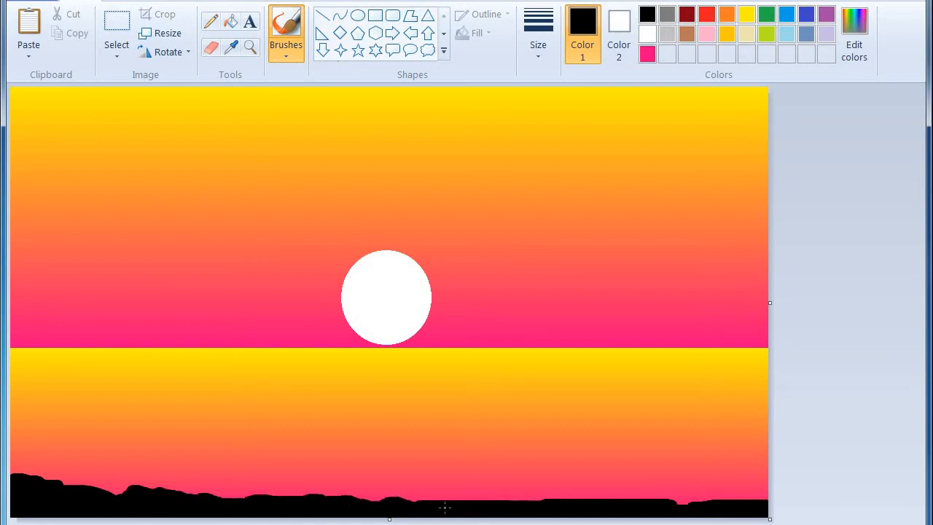
{"action": "left_click_drag", "start_coordinate": [511, 503], "coordinate": [566, 502]}
{"action": "mouse_move", "coordinate": [659, 506]}
{"action": "left_mouse_down"}
{"action": "mouse_move", "coordinate": [828, 493]}
{"action": "mouse_move", "coordinate": [775, 487]}
{"action": "mouse_move", "coordinate": [744, 498]}
{"action": "mouse_move", "coordinate": [733, 483]}
{"action": "mouse_move", "coordinate": [701, 498]}
{"action": "left_mouse_up"}
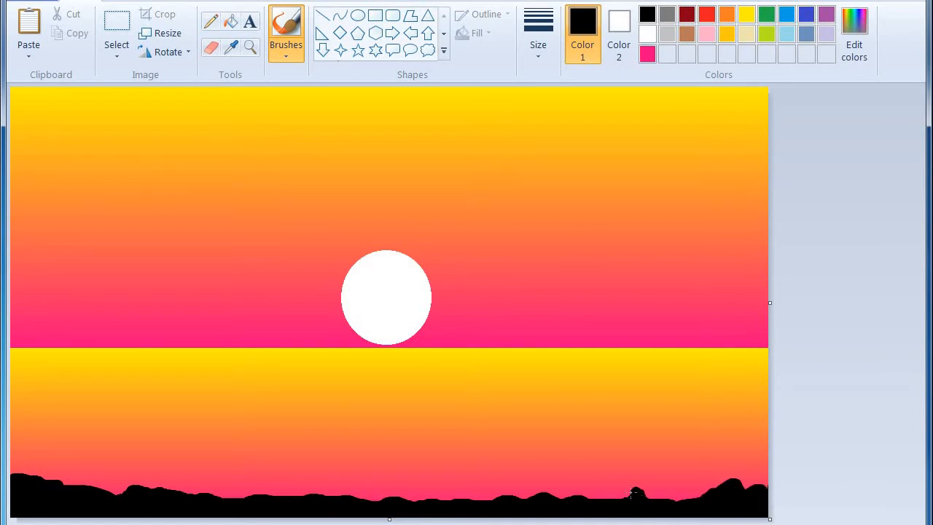
{"action": "left_click_drag", "start_coordinate": [634, 493], "coordinate": [581, 509]}
{"action": "mouse_move", "coordinate": [488, 503]}
{"action": "left_mouse_down"}
{"action": "mouse_move", "coordinate": [223, 493]}
{"action": "mouse_move", "coordinate": [228, 503]}
{"action": "mouse_move", "coordinate": [235, 484]}
{"action": "left_mouse_up"}
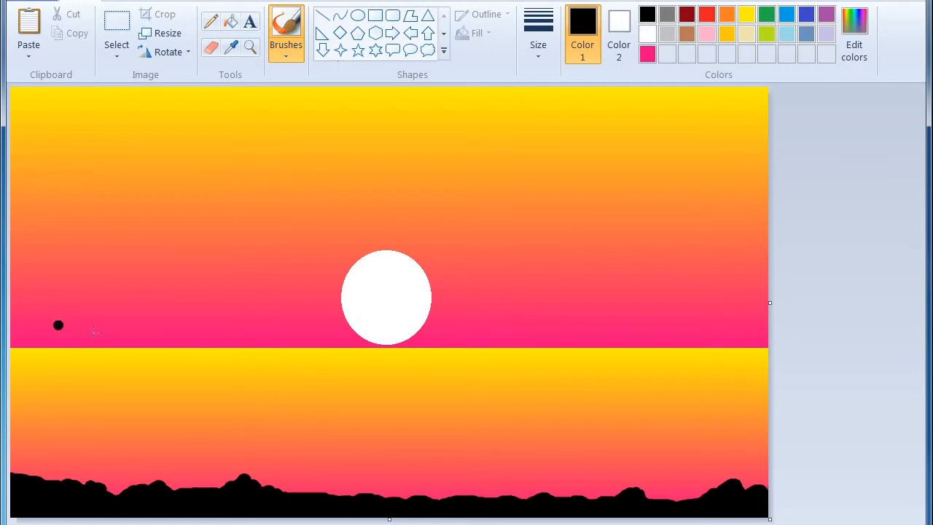
Step: Paint a black, bumpy treeline across the full width of the gradient seam, covering the bottom of the sun
{"action": "mouse_move", "coordinate": [46, 335]}
{"action": "left_mouse_down"}
{"action": "mouse_move", "coordinate": [14, 340]}
{"action": "mouse_move", "coordinate": [779, 342]}
{"action": "left_mouse_up"}
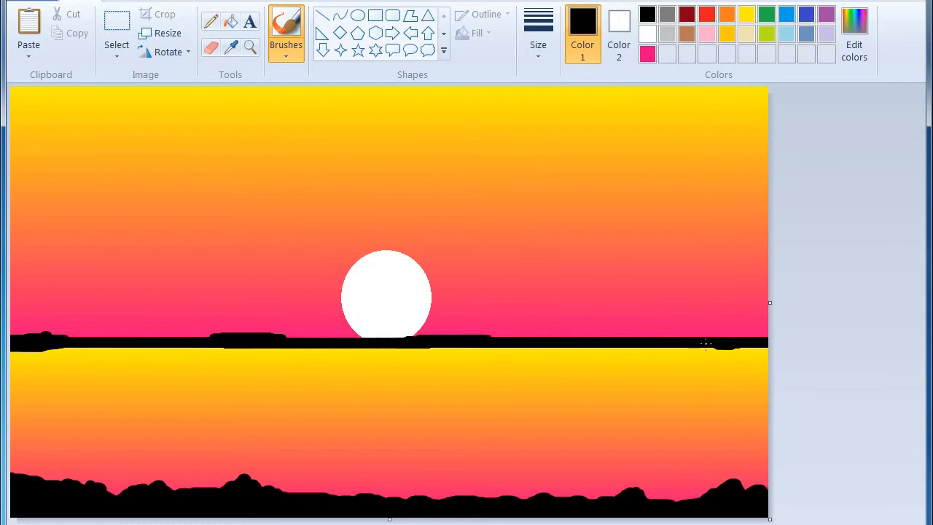
{"action": "mouse_move", "coordinate": [705, 343]}
{"action": "left_mouse_down"}
{"action": "mouse_move", "coordinate": [692, 347]}
{"action": "mouse_move", "coordinate": [758, 328]}
{"action": "mouse_move", "coordinate": [699, 325]}
{"action": "mouse_move", "coordinate": [730, 320]}
{"action": "left_mouse_up"}
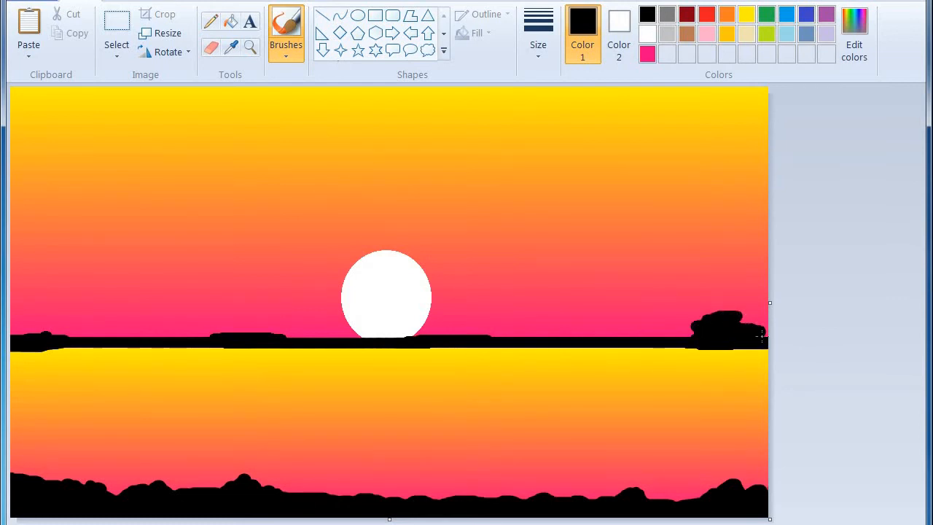
{"action": "mouse_move", "coordinate": [614, 341]}
{"action": "left_mouse_down"}
{"action": "mouse_move", "coordinate": [681, 336]}
{"action": "mouse_move", "coordinate": [616, 333]}
{"action": "mouse_move", "coordinate": [663, 327]}
{"action": "mouse_move", "coordinate": [638, 318]}
{"action": "mouse_move", "coordinate": [650, 316]}
{"action": "mouse_move", "coordinate": [643, 327]}
{"action": "mouse_move", "coordinate": [588, 340]}
{"action": "mouse_move", "coordinate": [549, 329]}
{"action": "mouse_move", "coordinate": [476, 338]}
{"action": "mouse_move", "coordinate": [494, 334]}
{"action": "mouse_move", "coordinate": [468, 329]}
{"action": "mouse_move", "coordinate": [480, 327]}
{"action": "mouse_move", "coordinate": [371, 342]}
{"action": "left_mouse_up"}
{"action": "mouse_move", "coordinate": [309, 342]}
{"action": "left_mouse_down"}
{"action": "mouse_move", "coordinate": [224, 338]}
{"action": "mouse_move", "coordinate": [308, 328]}
{"action": "mouse_move", "coordinate": [12, 337]}
{"action": "mouse_move", "coordinate": [24, 325]}
{"action": "mouse_move", "coordinate": [72, 329]}
{"action": "left_mouse_up"}
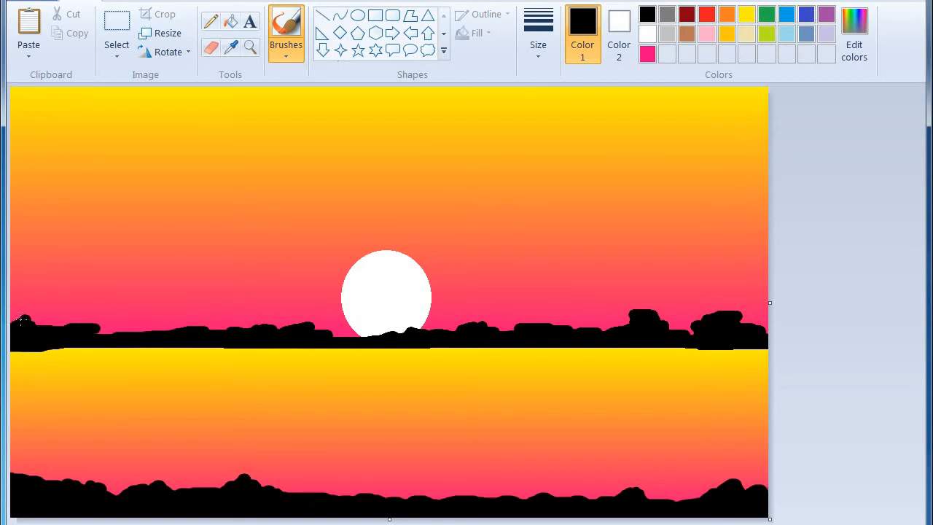
{"action": "left_click_drag", "start_coordinate": [26, 321], "coordinate": [55, 332]}
{"action": "mouse_move", "coordinate": [119, 334]}
{"action": "left_mouse_down"}
{"action": "mouse_move", "coordinate": [173, 325]}
{"action": "mouse_move", "coordinate": [380, 337]}
{"action": "left_mouse_up"}
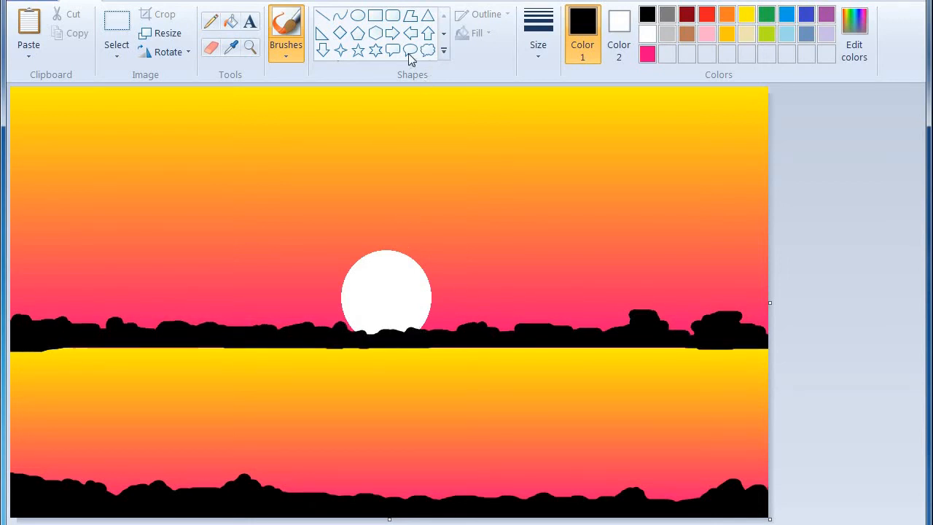
Step: Scatter tiny white dots as stars across the upper sky using a thinner white brush
{"action": "left_click", "coordinate": [648, 34]}
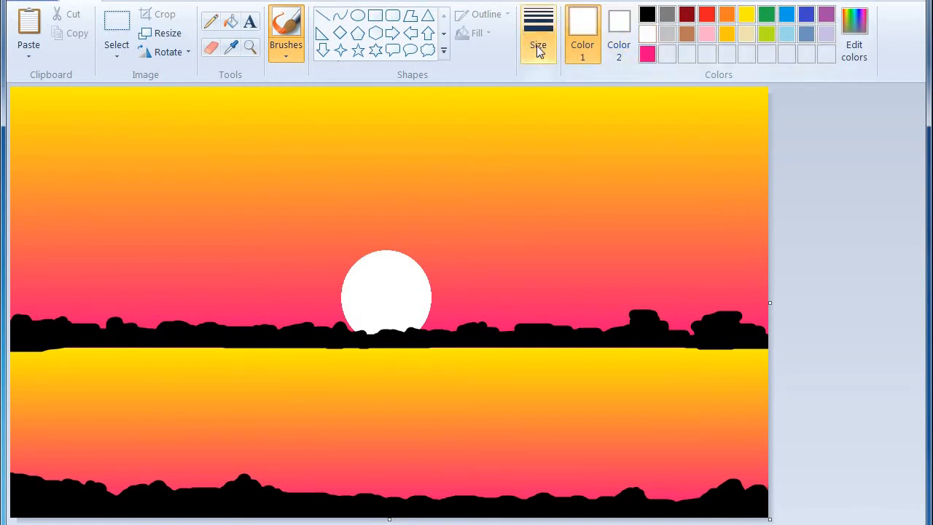
{"action": "left_click", "coordinate": [537, 45]}
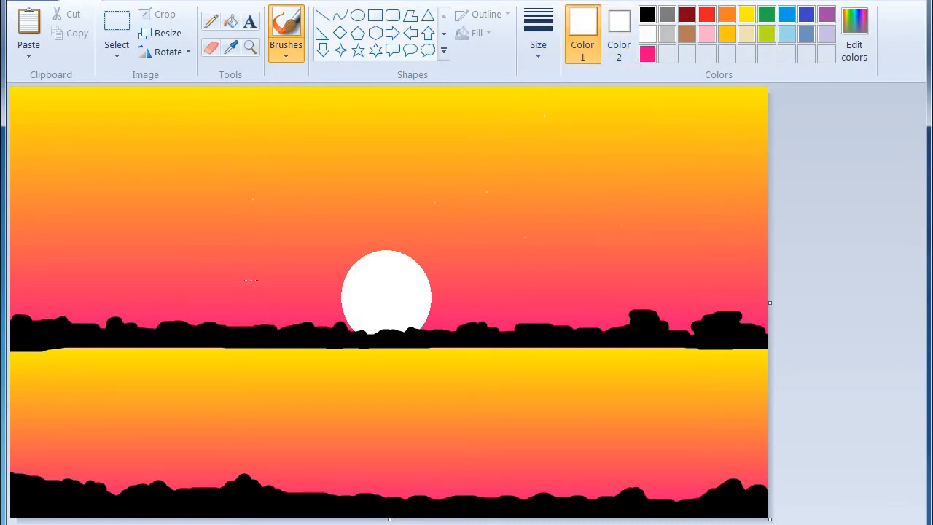
{"action": "left_click", "coordinate": [185, 253]}
Step: Draw a flock of seven V-shaped birds in the sky above and beside the sun with a thin black oil brush
{"action": "left_click", "coordinate": [283, 55]}
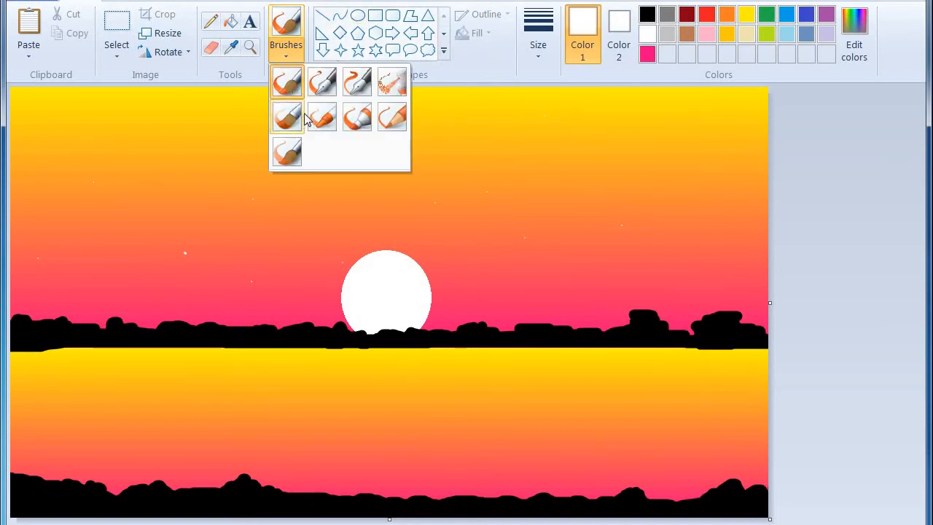
{"action": "left_click", "coordinate": [303, 119]}
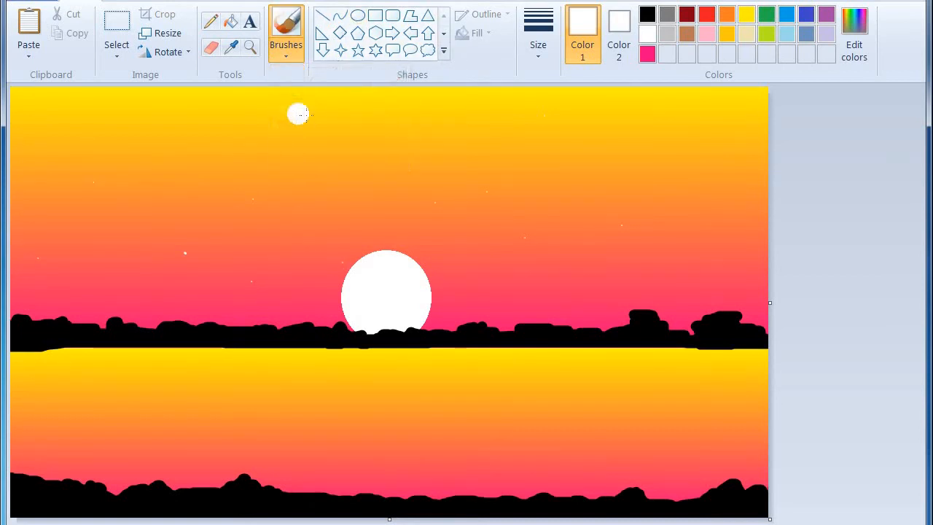
{"action": "left_click", "coordinate": [646, 14]}
{"action": "left_click", "coordinate": [538, 36]}
{"action": "left_click", "coordinate": [532, 77]}
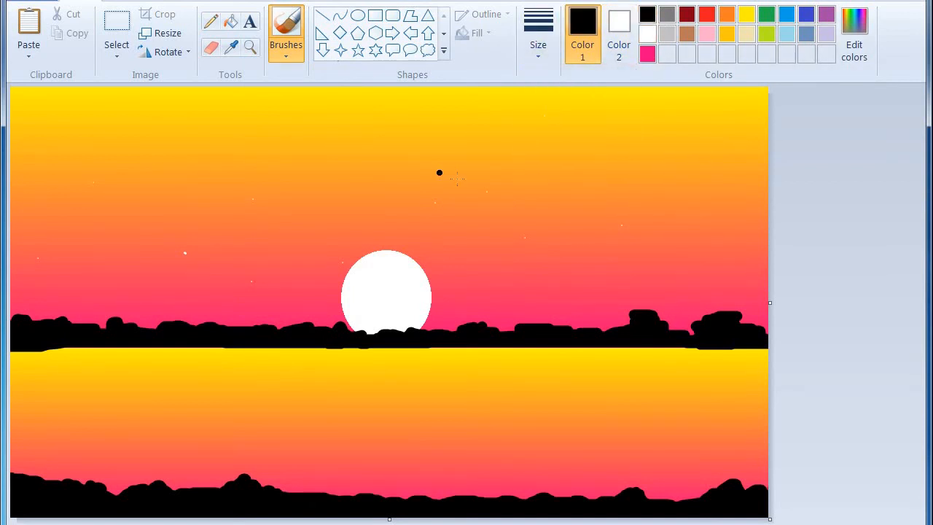
{"action": "left_click_drag", "start_coordinate": [439, 173], "coordinate": [502, 175]}
{"action": "mouse_move", "coordinate": [471, 204]}
{"action": "left_mouse_down"}
{"action": "mouse_move", "coordinate": [486, 214]}
{"action": "mouse_move", "coordinate": [491, 206]}
{"action": "mouse_move", "coordinate": [484, 212]}
{"action": "left_mouse_up"}
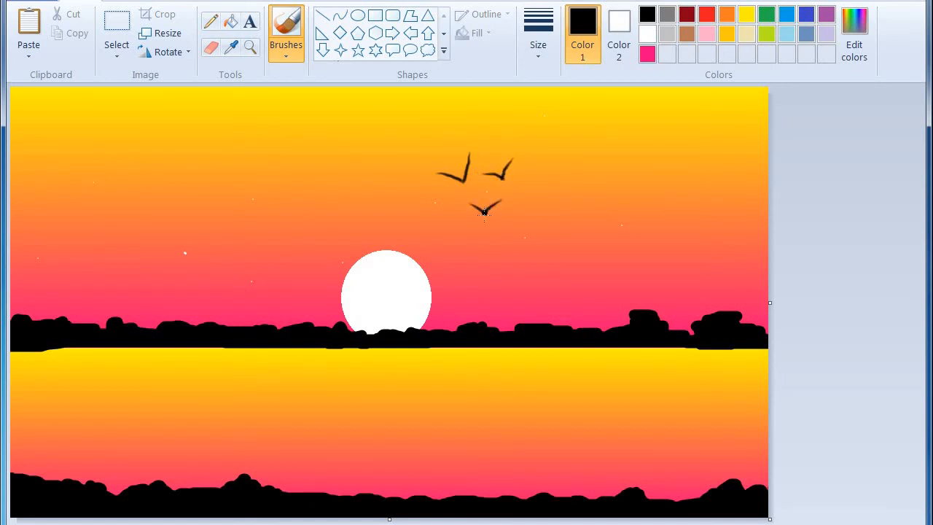
{"action": "mouse_move", "coordinate": [481, 129]}
{"action": "left_mouse_down"}
{"action": "mouse_move", "coordinate": [537, 136]}
{"action": "mouse_move", "coordinate": [536, 144]}
{"action": "left_mouse_up"}
{"action": "mouse_move", "coordinate": [427, 139]}
{"action": "left_mouse_down"}
{"action": "mouse_move", "coordinate": [447, 119]}
{"action": "mouse_move", "coordinate": [471, 133]}
{"action": "left_mouse_up"}
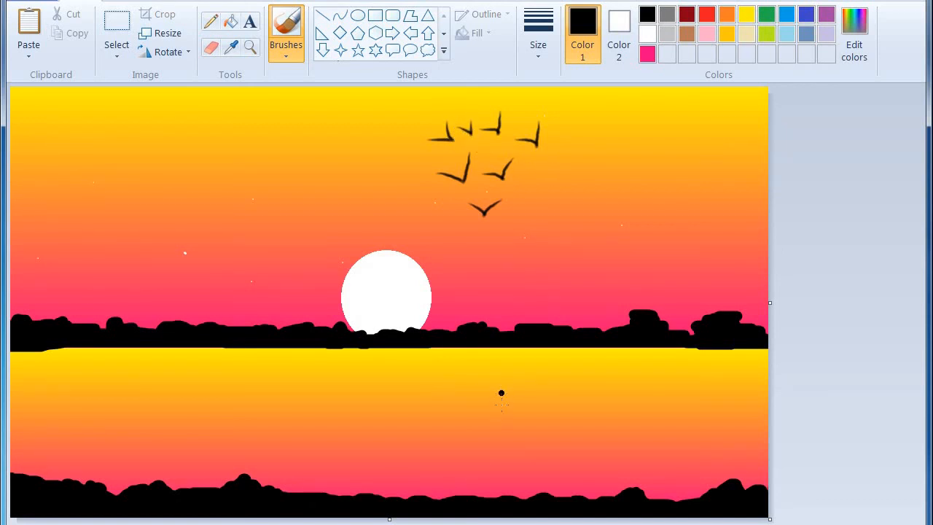
Step: Draw smaller, inverted V-shaped black marks in the lower gradient as the water reflection of the seven birds
{"action": "left_click_drag", "start_coordinate": [501, 436], "coordinate": [509, 425]}
{"action": "mouse_move", "coordinate": [534, 408]}
{"action": "left_mouse_down"}
{"action": "mouse_move", "coordinate": [535, 396]}
{"action": "mouse_move", "coordinate": [513, 397]}
{"action": "left_mouse_up"}
{"action": "left_click_drag", "start_coordinate": [542, 443], "coordinate": [567, 405]}
{"action": "left_click", "coordinate": [209, 162]}
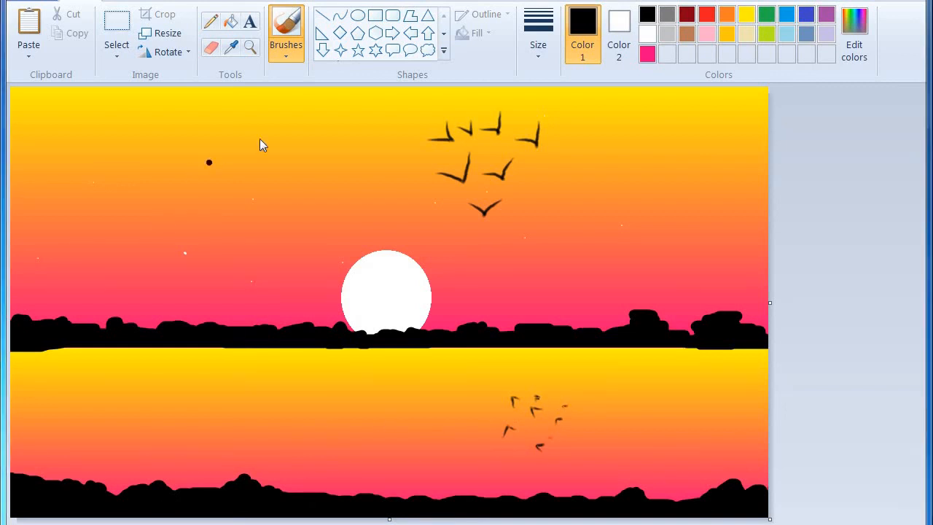
Step: Draw a white ellipse with a textured fill and no outline, and place it just below the treeline under the sun as its reflection
{"action": "left_click", "coordinate": [358, 16]}
{"action": "left_click", "coordinate": [647, 34]}
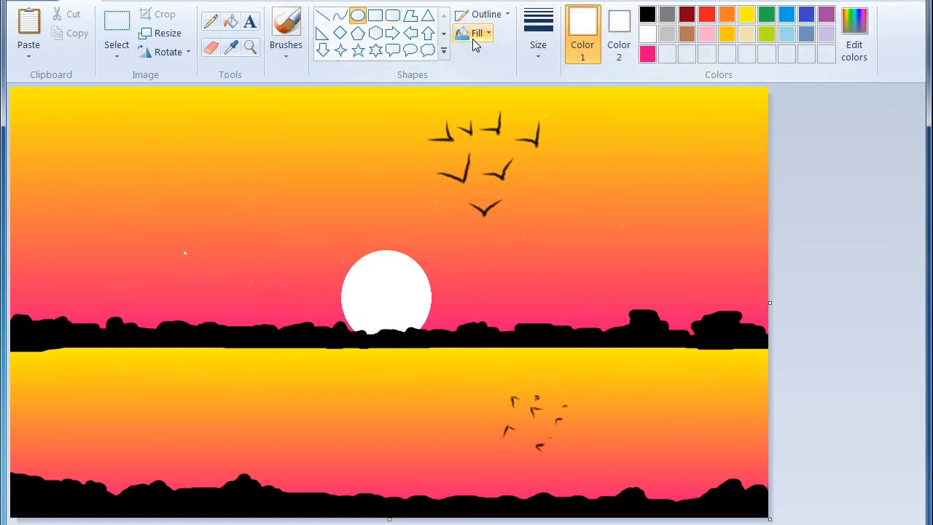
{"action": "left_click", "coordinate": [475, 33]}
{"action": "left_click_drag", "start_coordinate": [344, 372], "coordinate": [451, 458]}
{"action": "left_click", "coordinate": [484, 14]}
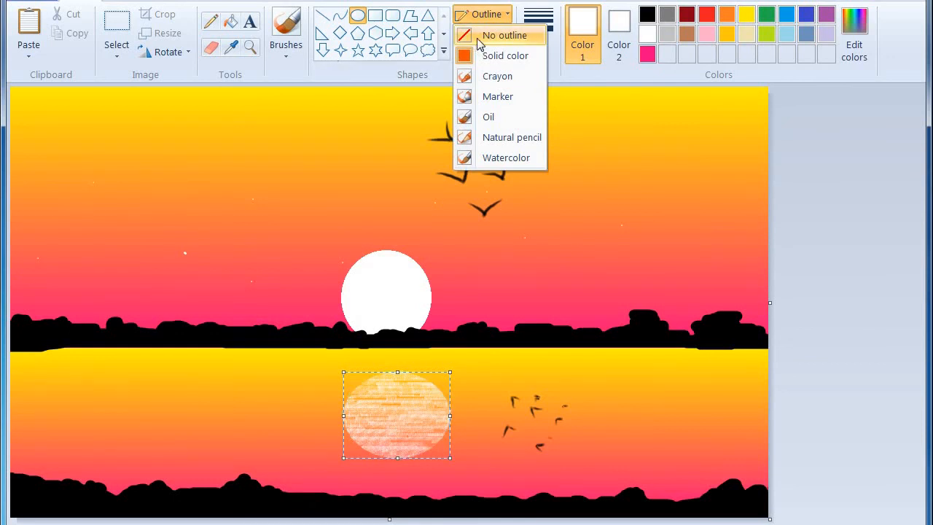
{"action": "left_click", "coordinate": [477, 36]}
{"action": "left_click_drag", "start_coordinate": [390, 404], "coordinate": [389, 390]}
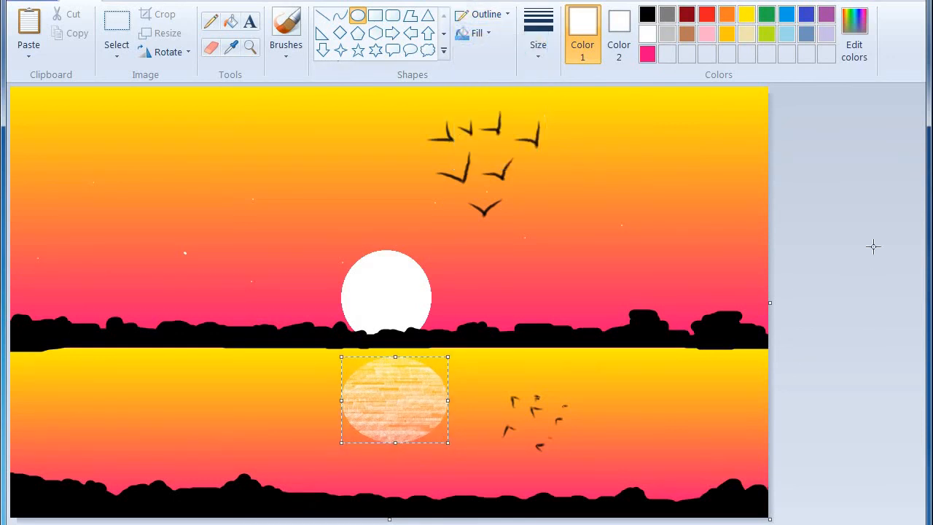